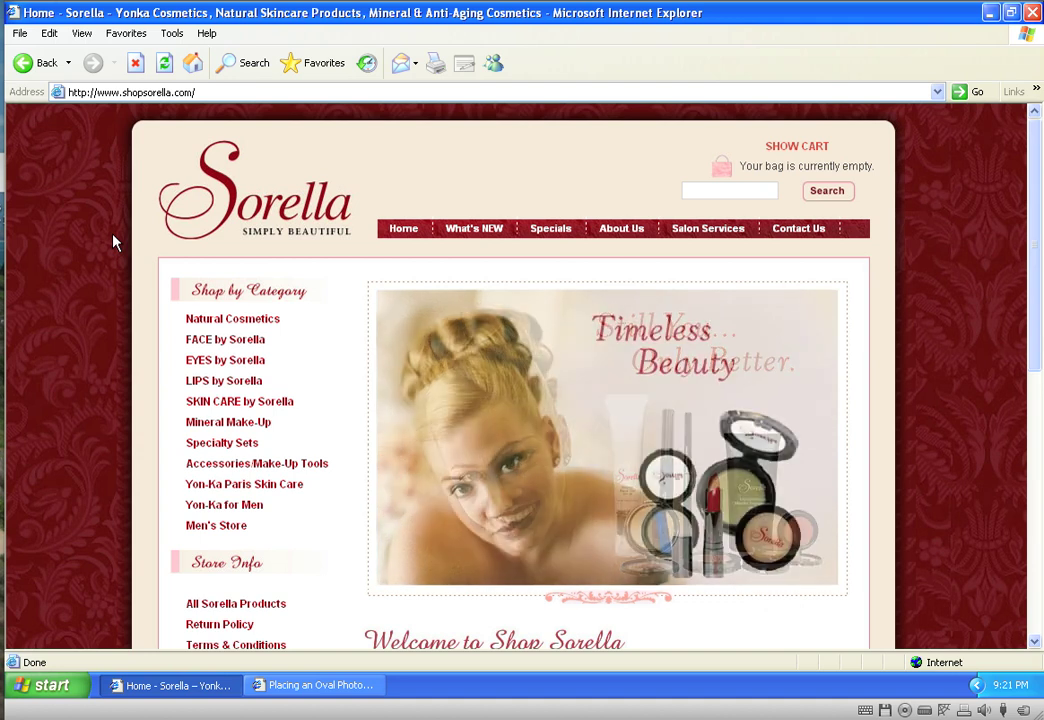
# - Go to the site's administrator page and log in with the admin password
pyautogui.click(218, 91)
pyautogui.click(207, 93)
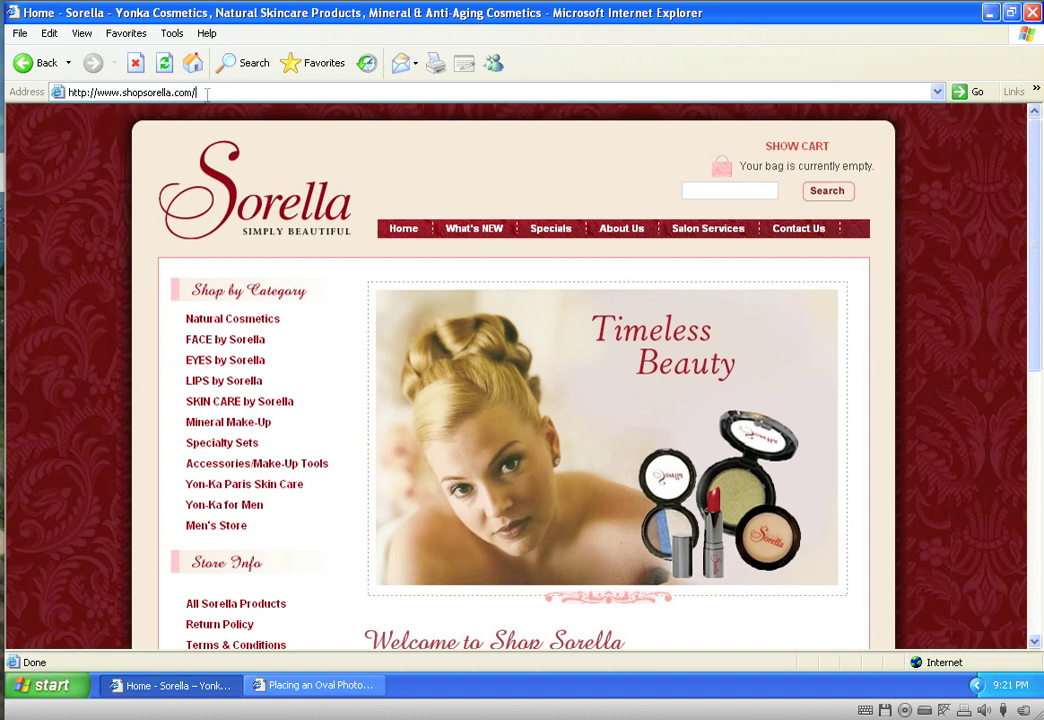
pyautogui.write('administrator')
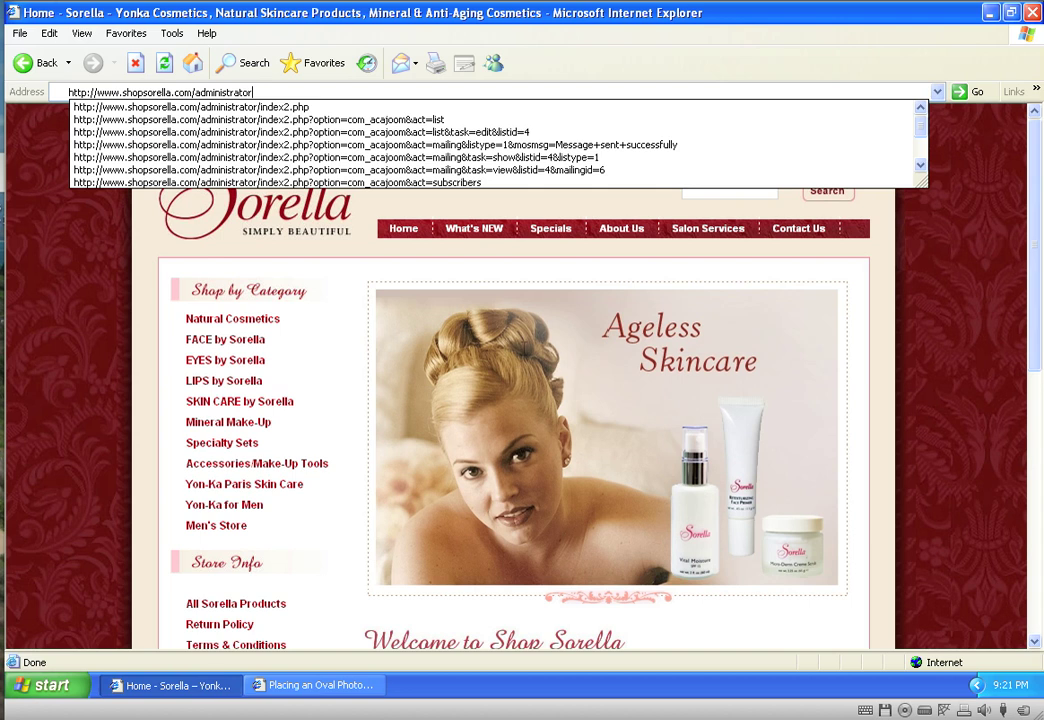
pyautogui.press('Return')
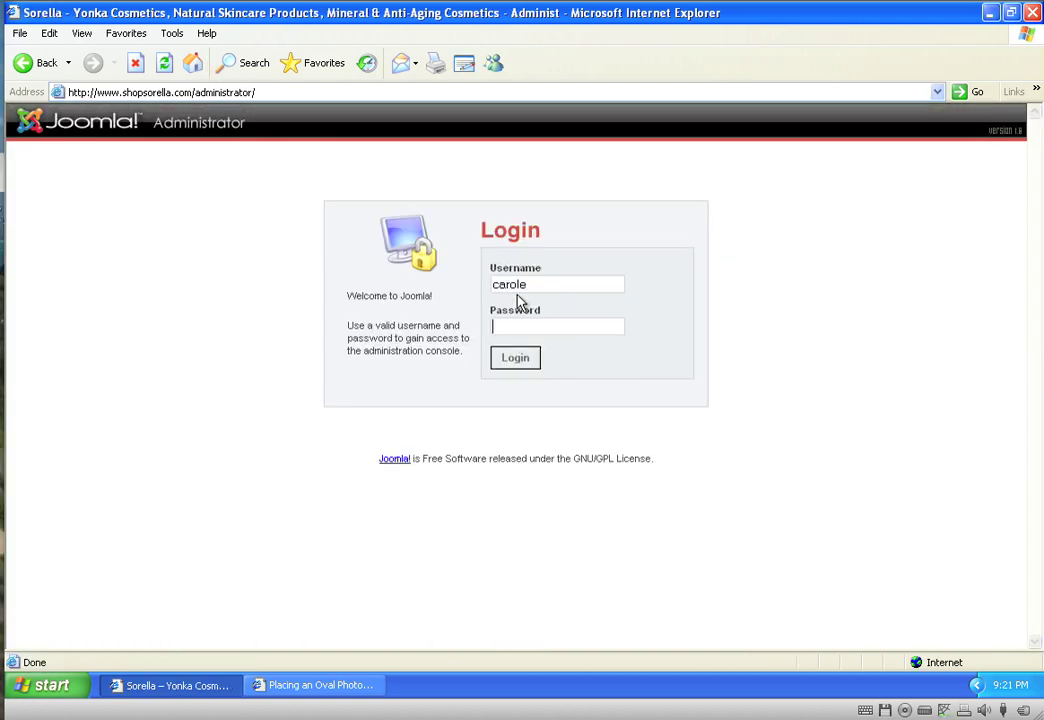
pyautogui.write('******')
pyautogui.press('Return')
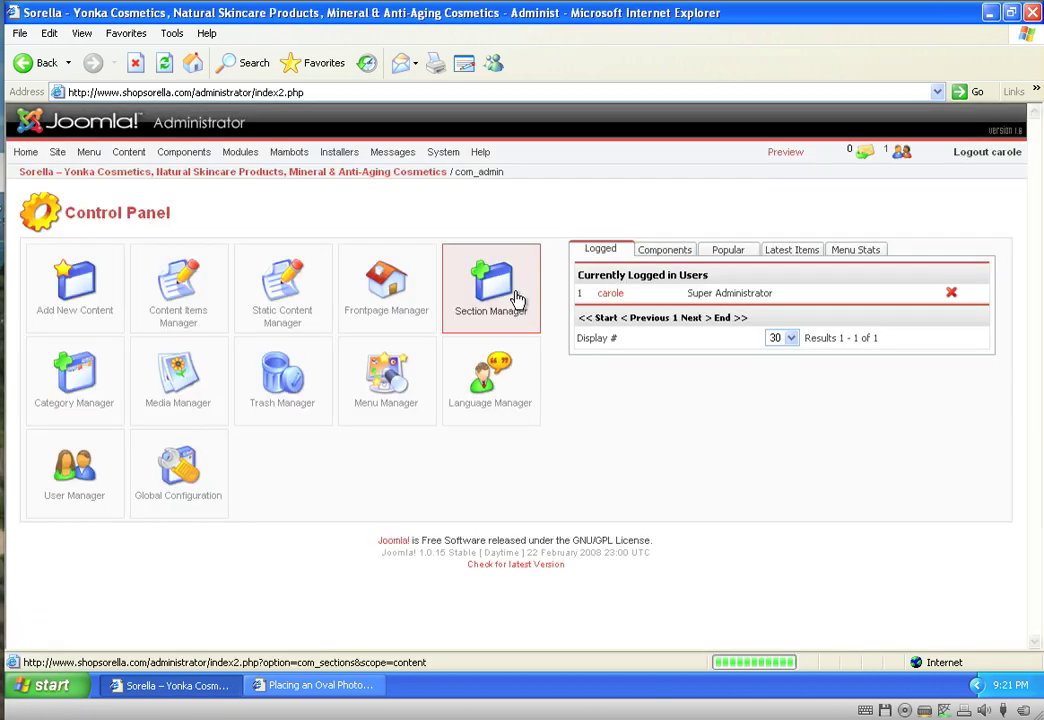
pyautogui.moveTo(184, 152)
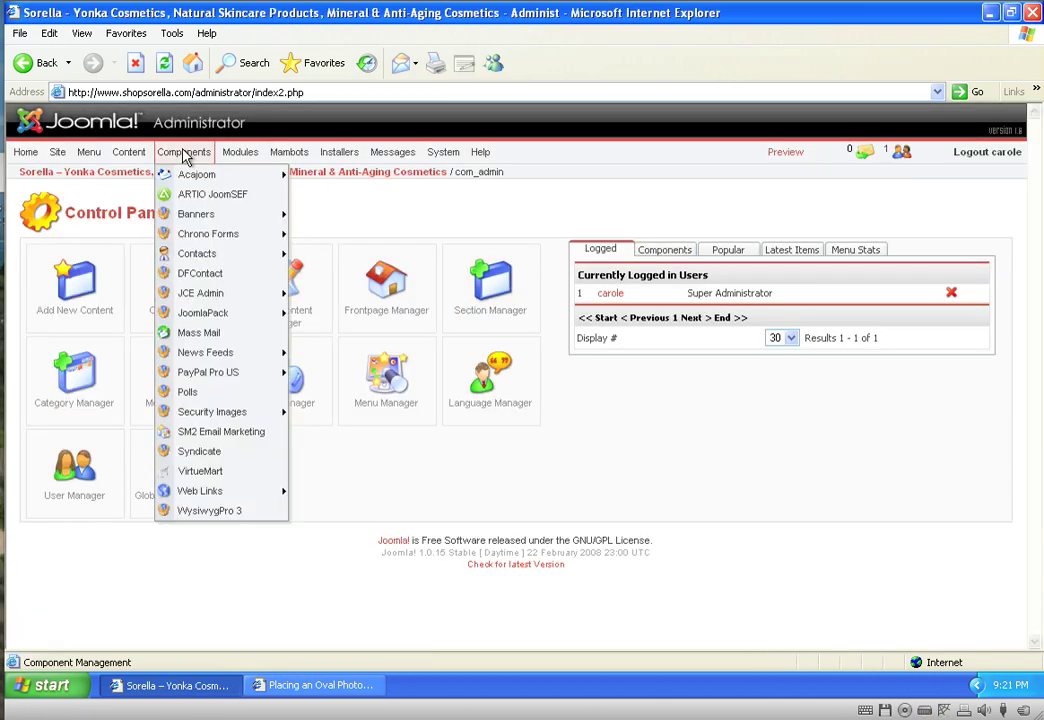
pyautogui.moveTo(197, 174)
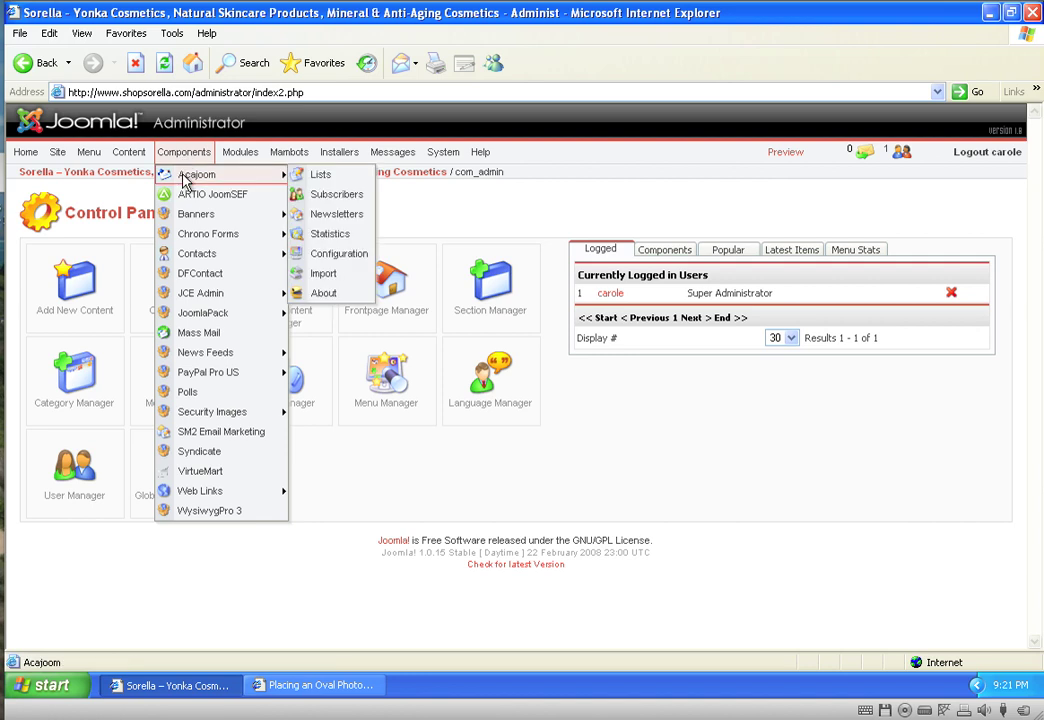
# - Open the first subscriber's record from the Acajoom Subscribers list
pyautogui.click(340, 196)
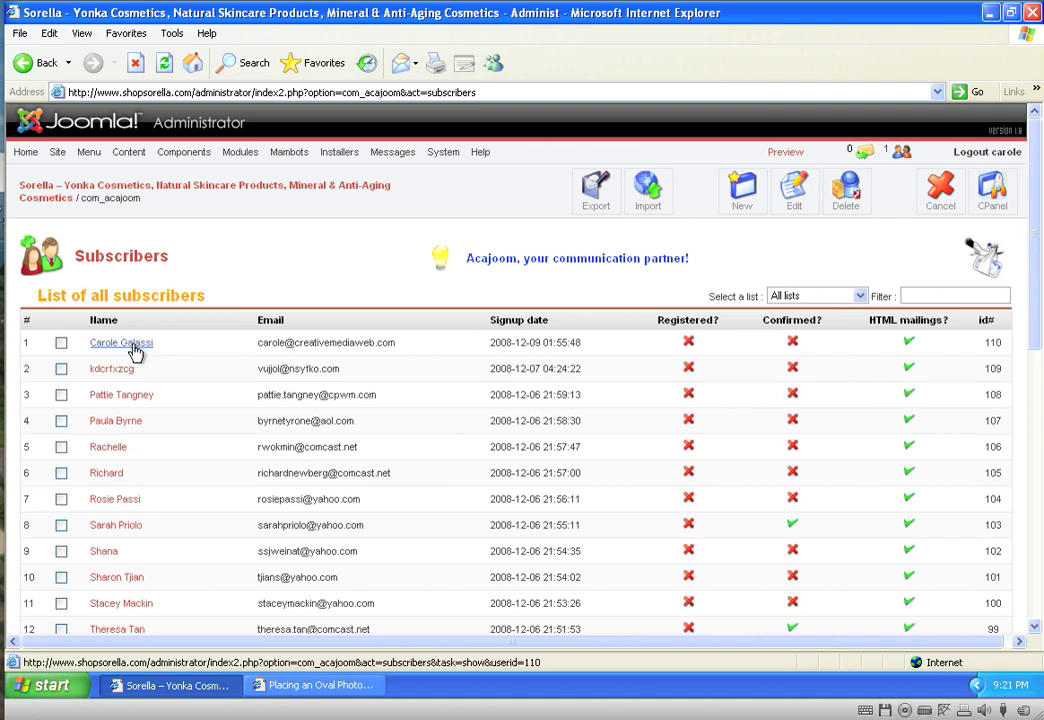
pyautogui.click(134, 346)
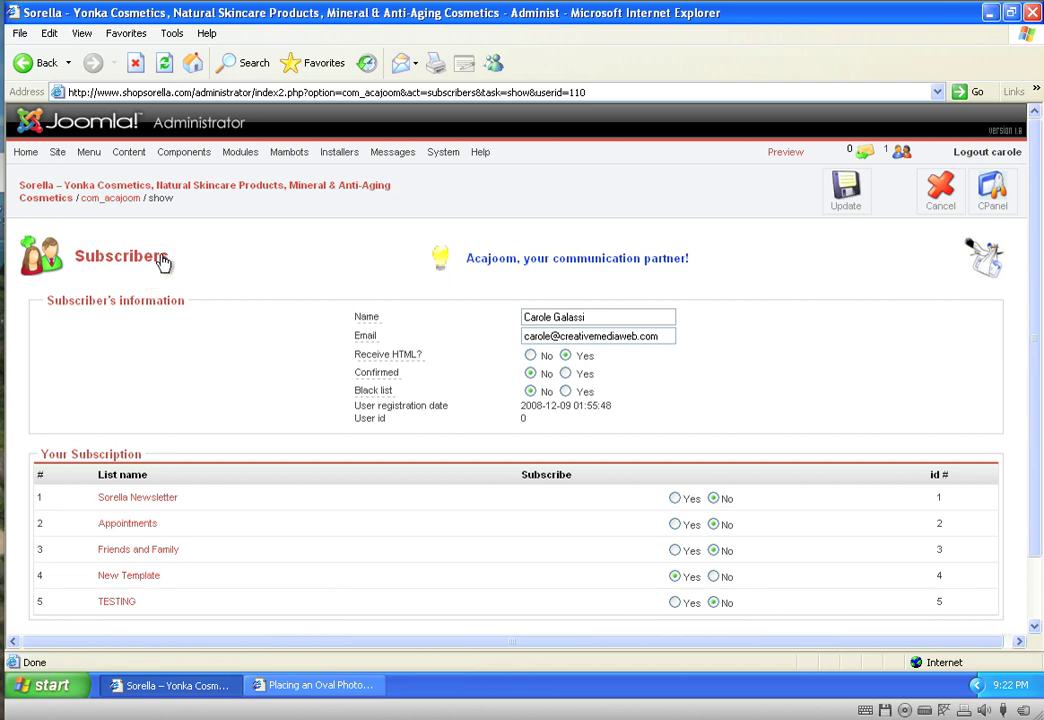
# - Save the subscriber's list subscriptions and open the New Template list for editing
pyautogui.click(846, 205)
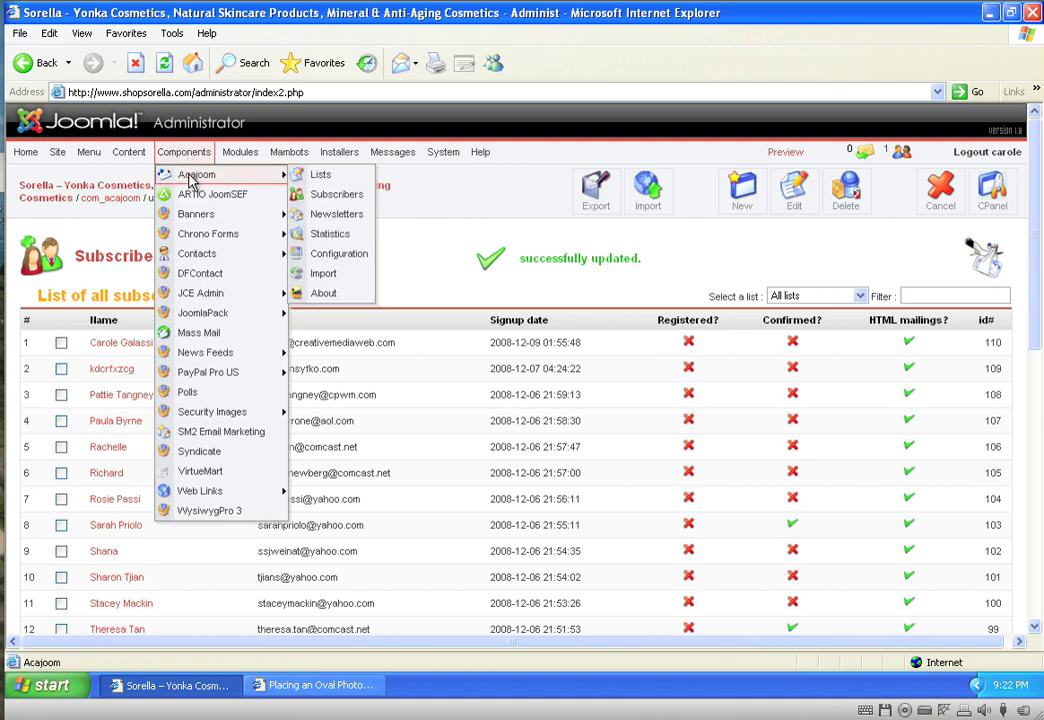
pyautogui.click(324, 177)
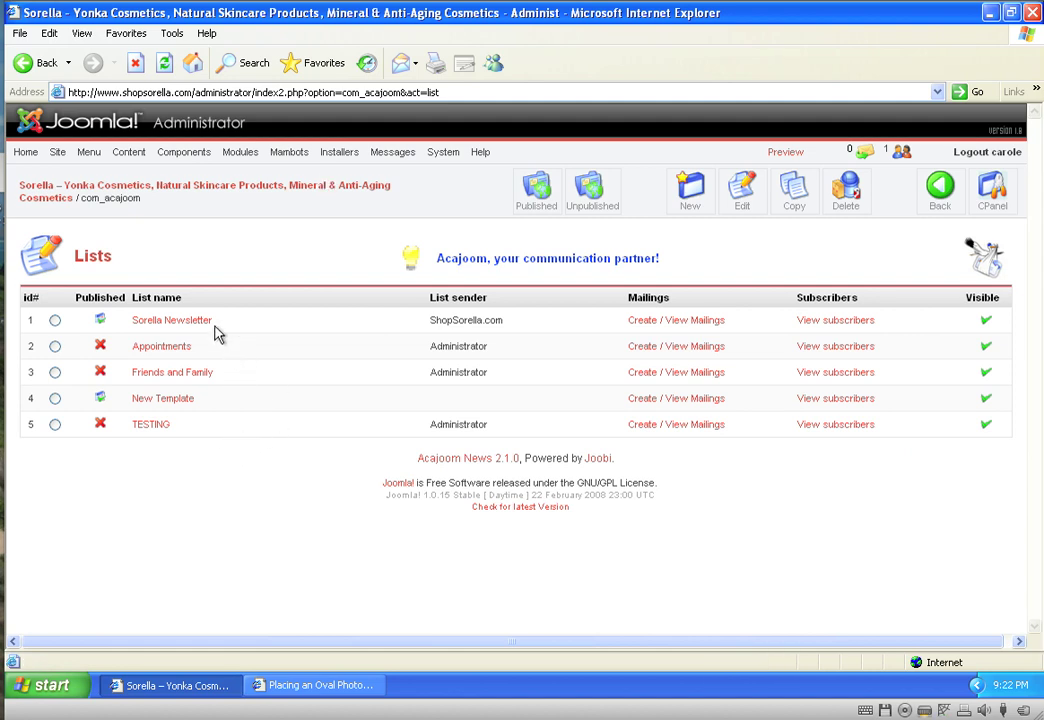
pyautogui.click(163, 398)
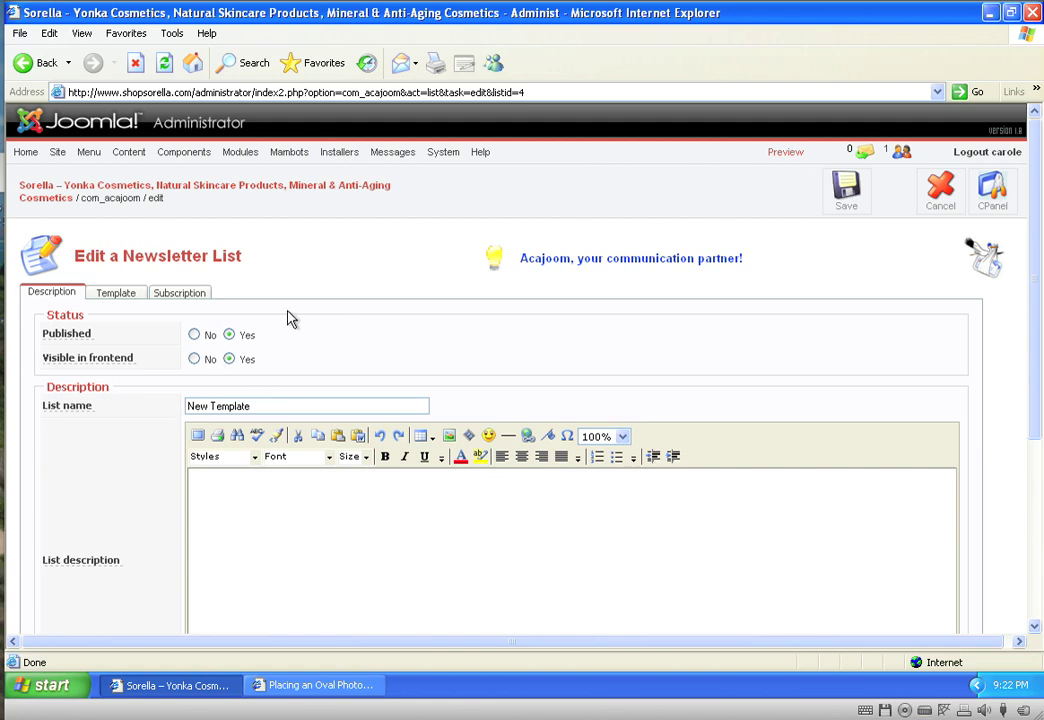
# - Show the New Template list's HTML template and select the letter's opening paragraph
pyautogui.click(118, 295)
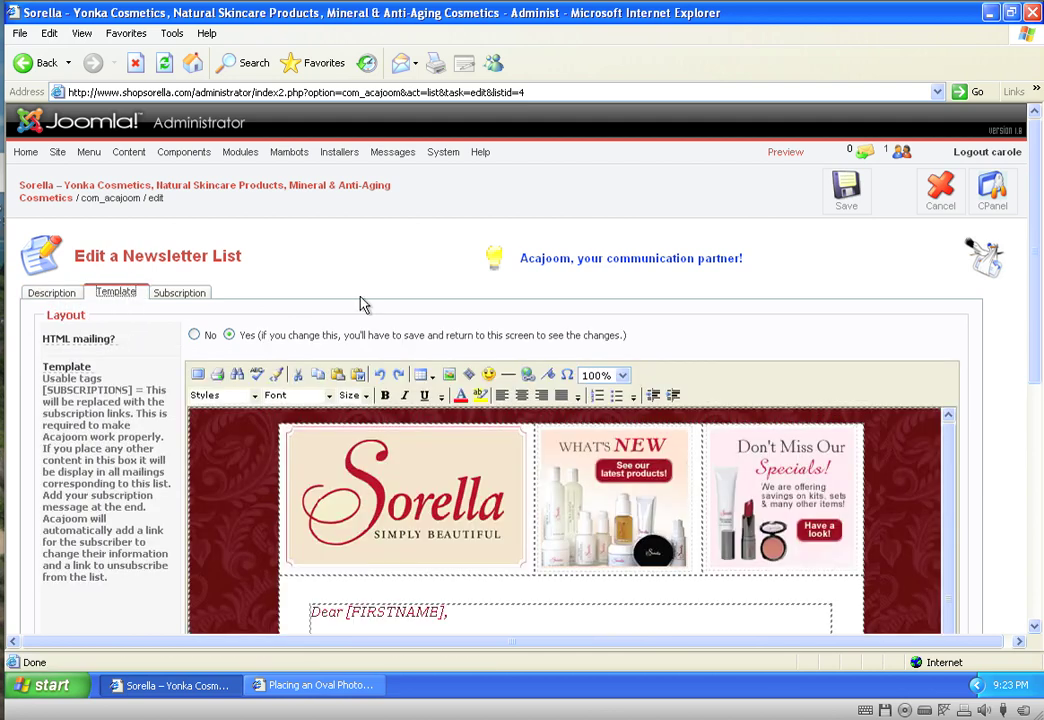
pyautogui.scroll(-3, 940, 390)
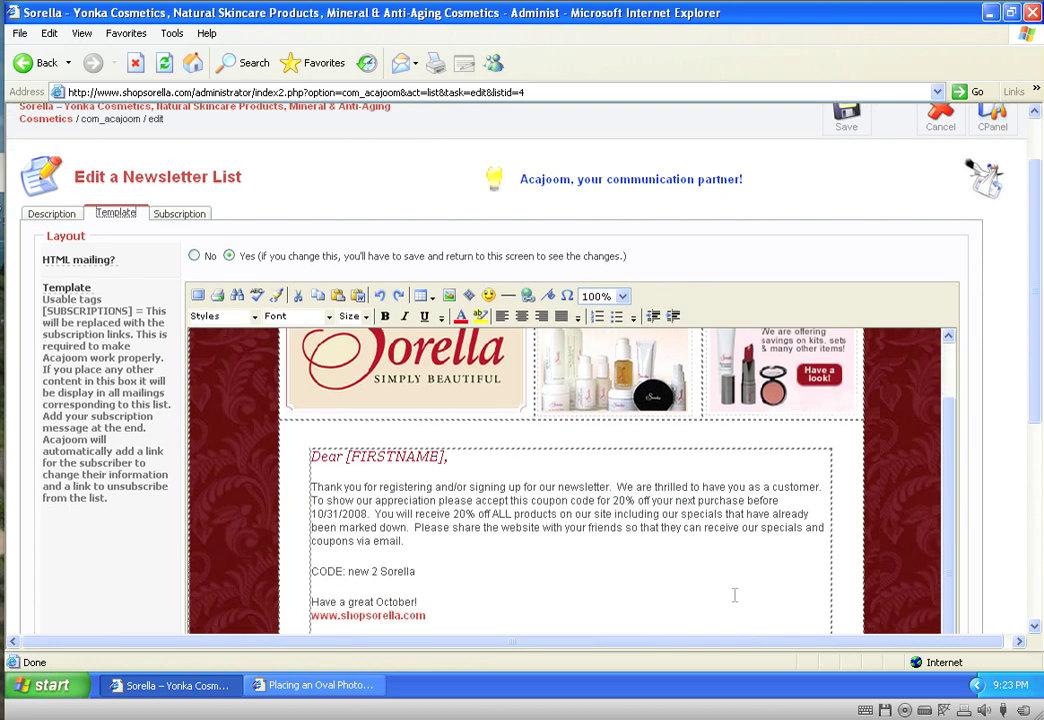
pyautogui.scroll(5, 885, 440)
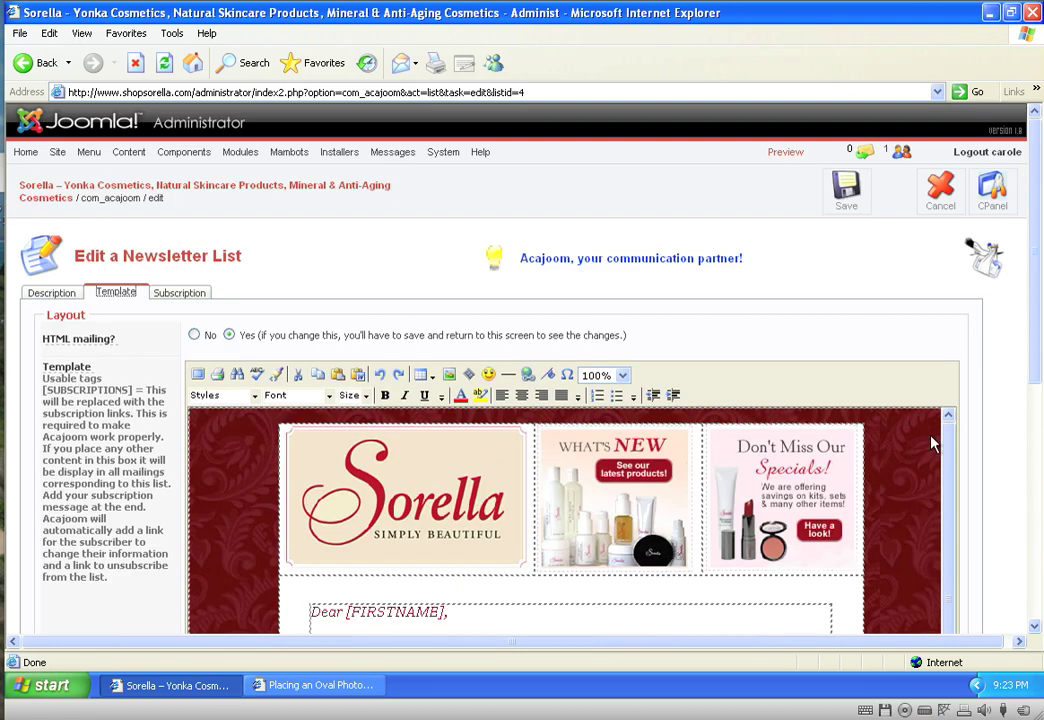
pyautogui.moveTo(1033, 369); pyautogui.dragTo(1018, 494)
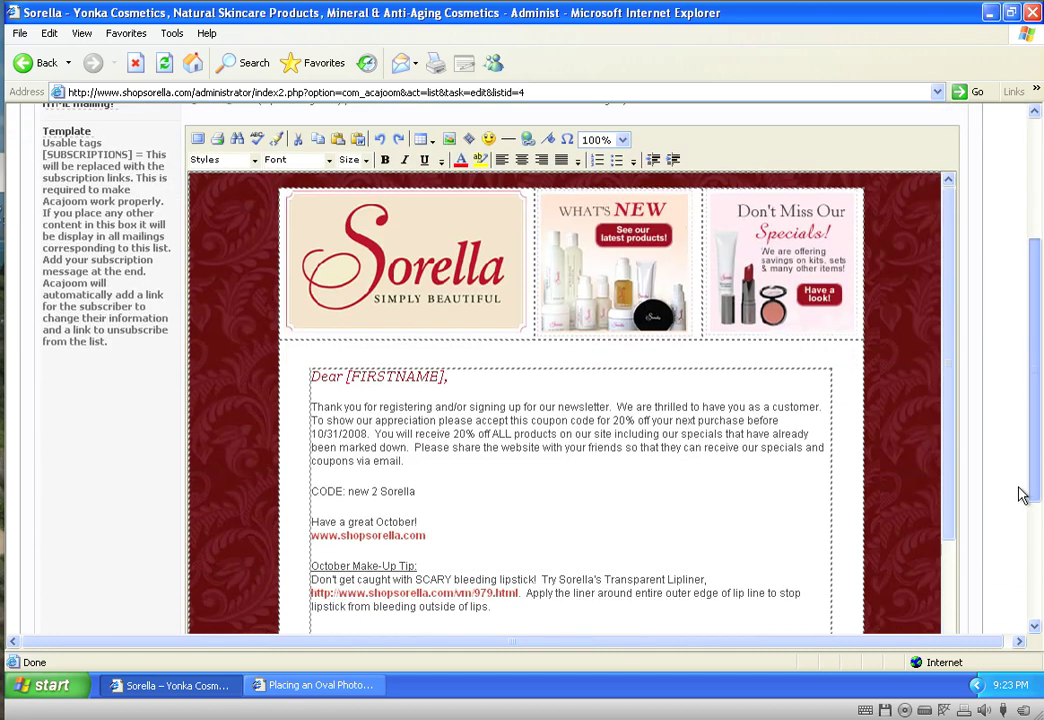
pyautogui.moveTo(405, 424)
pyautogui.mouseDown()
pyautogui.moveTo(311, 373)
pyautogui.moveTo(311, 360)
pyautogui.mouseUp()
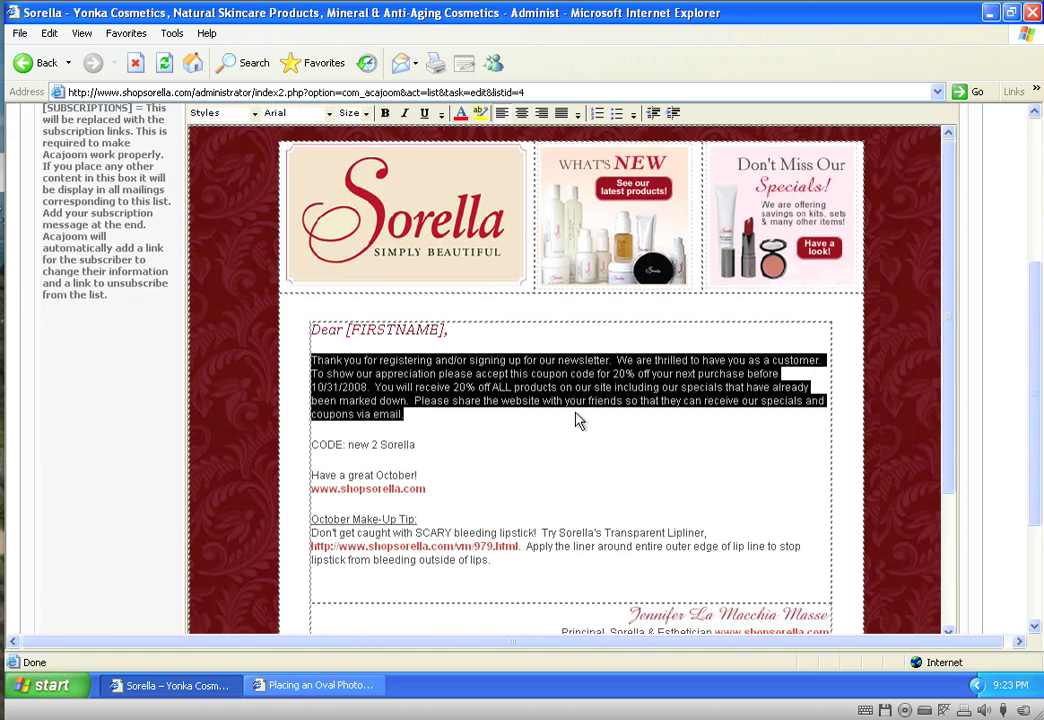
# - Review the rest of the template content and save the New Template list
pyautogui.scroll(5, 594, 427)
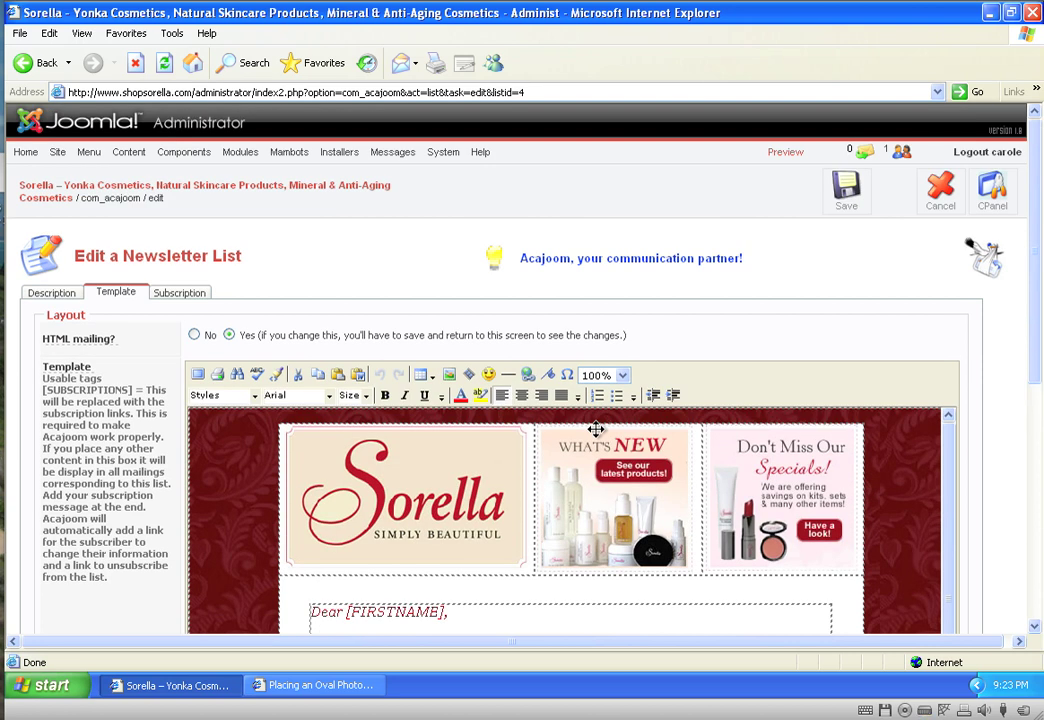
pyautogui.scroll(-5, 595, 428)
pyautogui.scroll(-2, 620, 410)
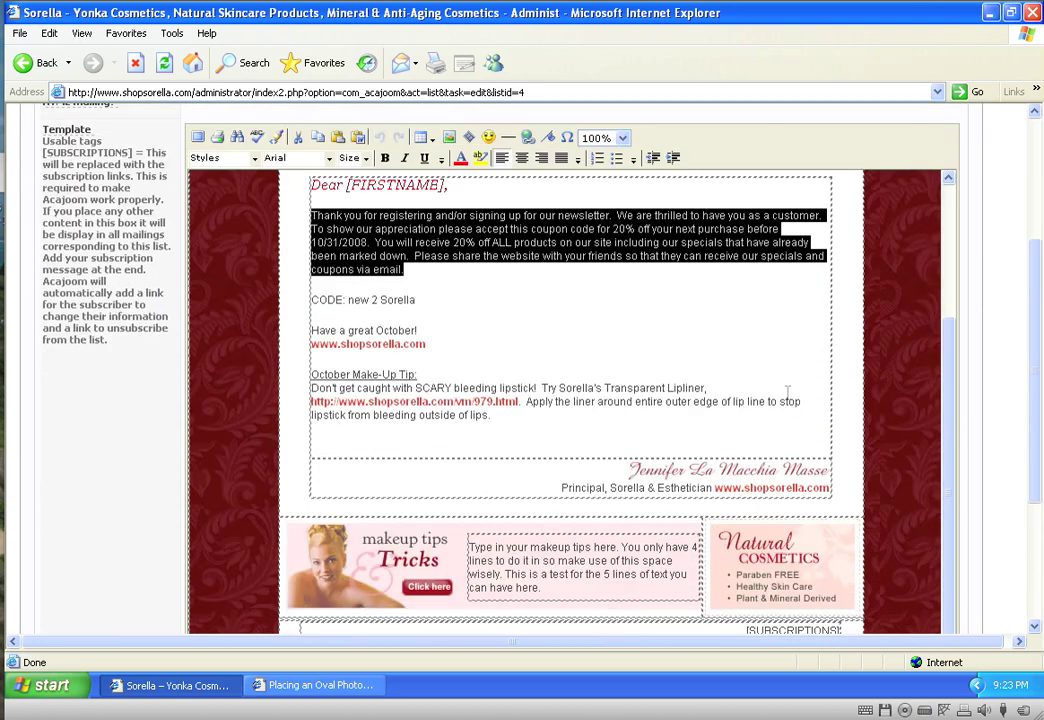
pyautogui.scroll(-1, 780, 390)
pyautogui.scroll(-4, 826, 434)
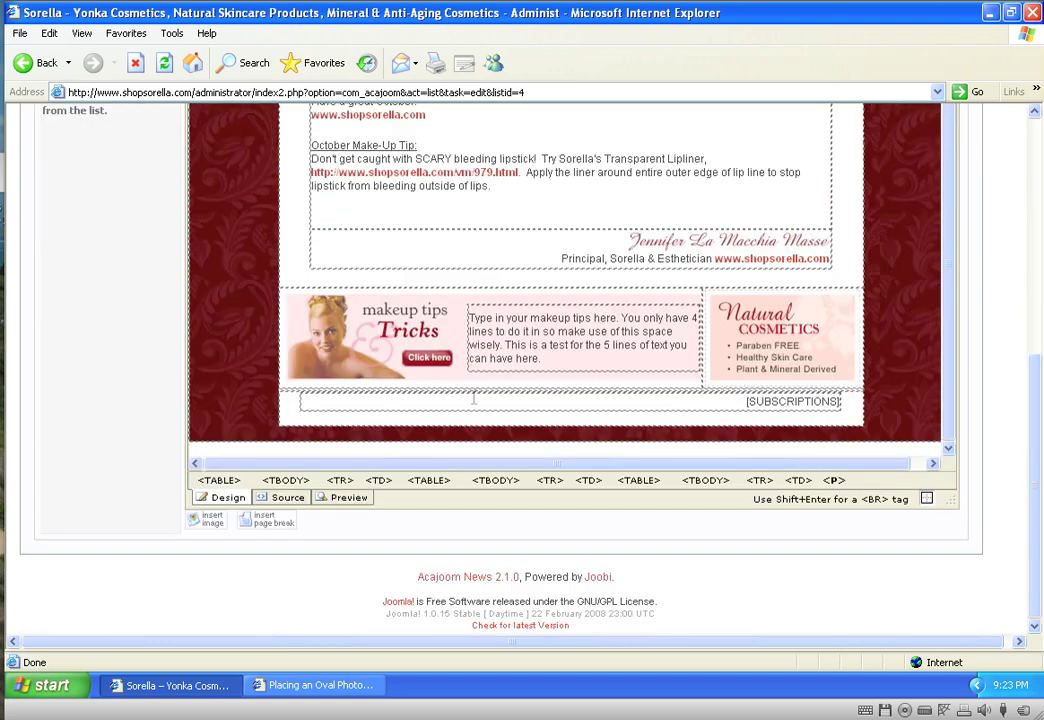
pyautogui.scroll(1, 393, 211)
pyautogui.scroll(5, 393, 211)
pyautogui.scroll(3, 640, 260)
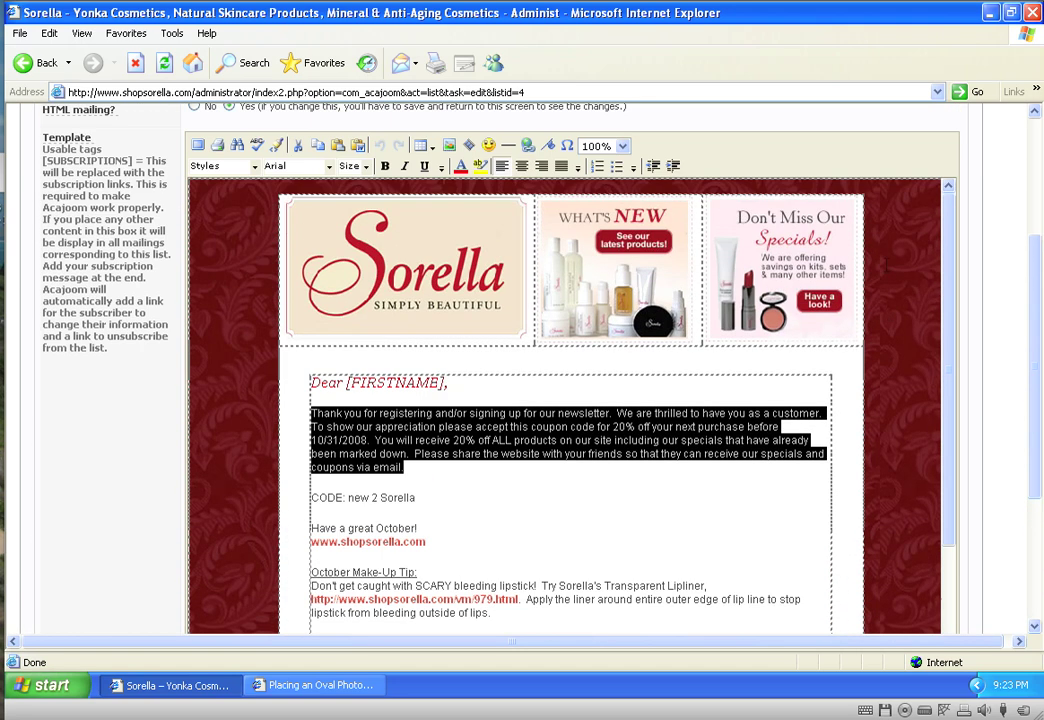
pyautogui.scroll(1, 885, 267)
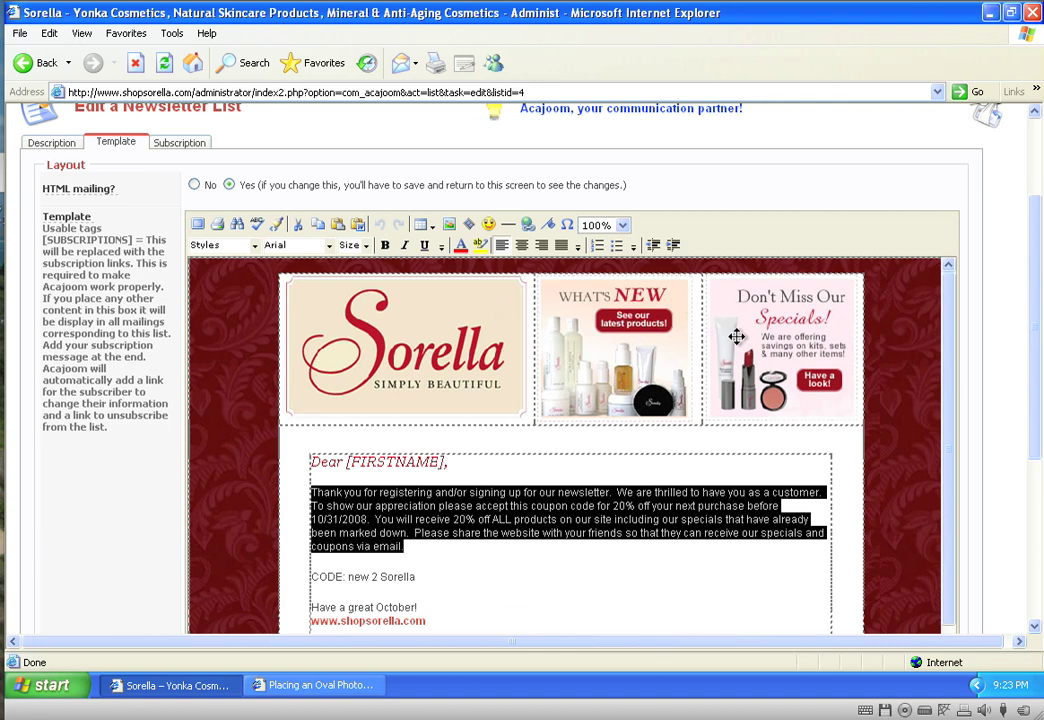
pyautogui.scroll(3, 694, 396)
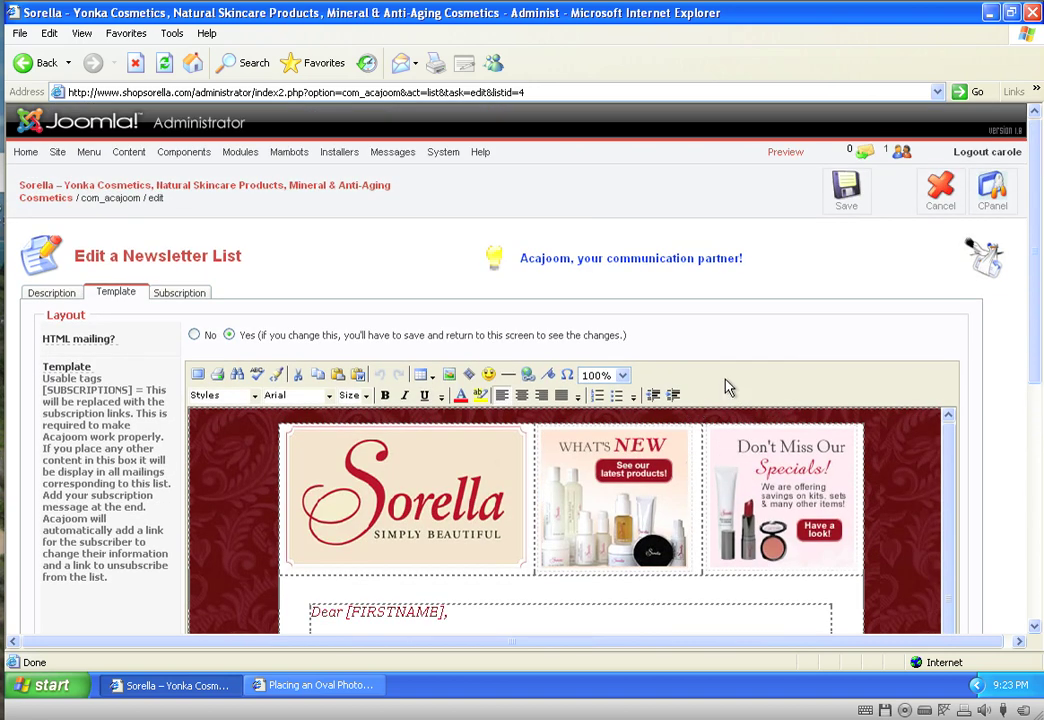
pyautogui.click(845, 192)
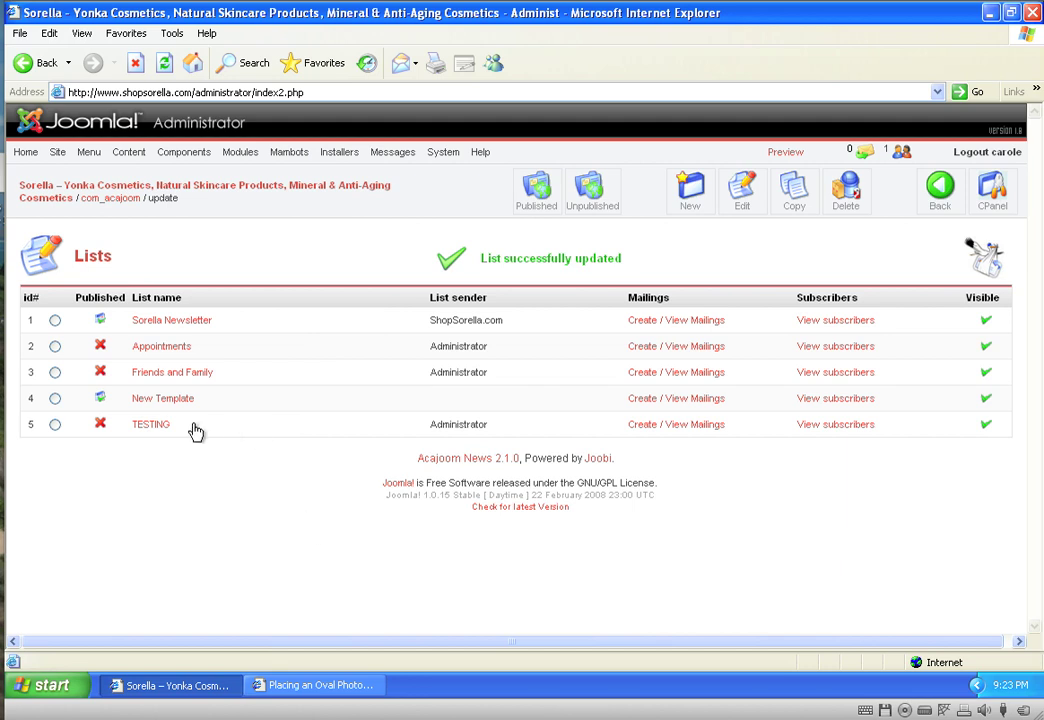
# - List the New Template list's mailings and select the New Template mailing
pyautogui.click(657, 400)
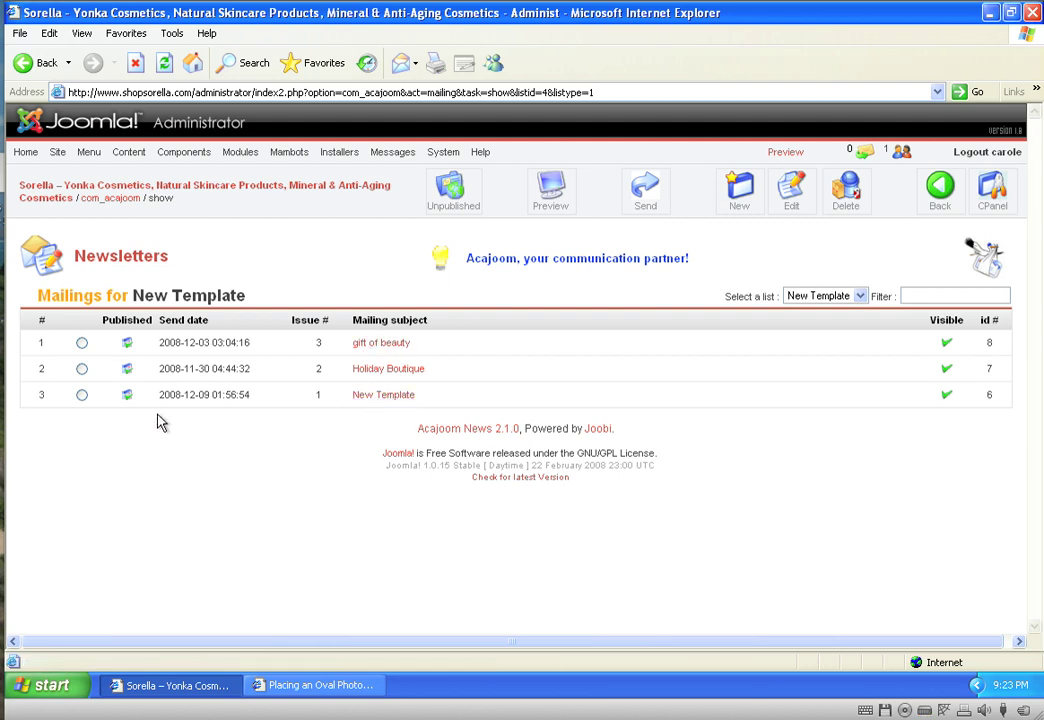
pyautogui.click(82, 396)
# - Send the New Template mailing and confirm the send prompt
pyautogui.click(645, 193)
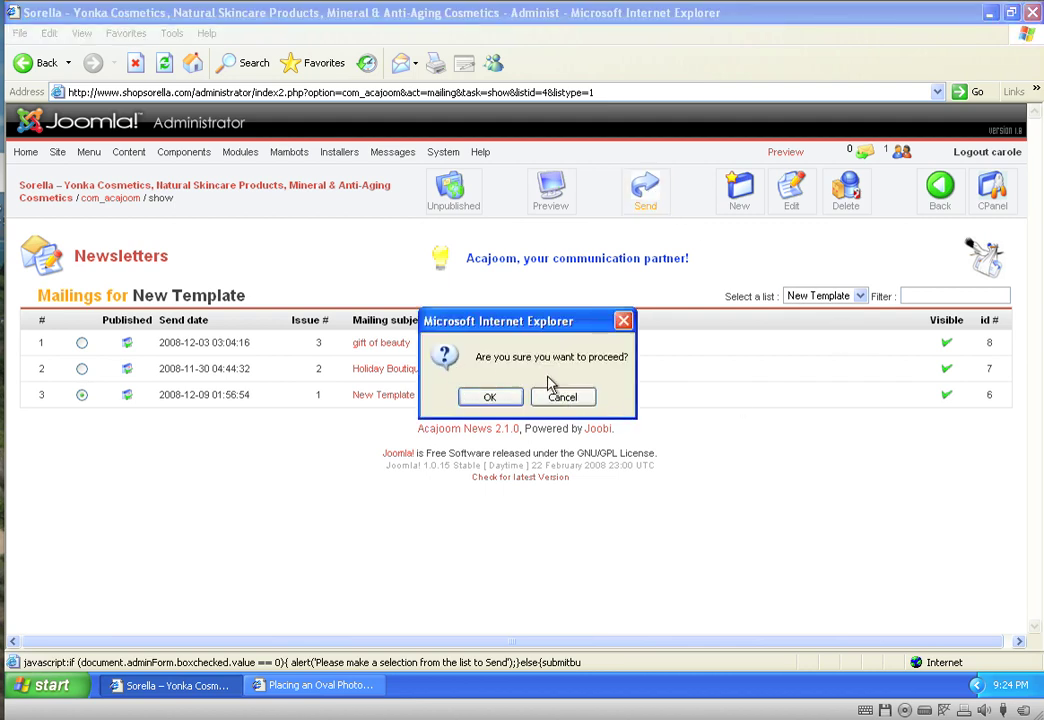
pyautogui.click(491, 398)
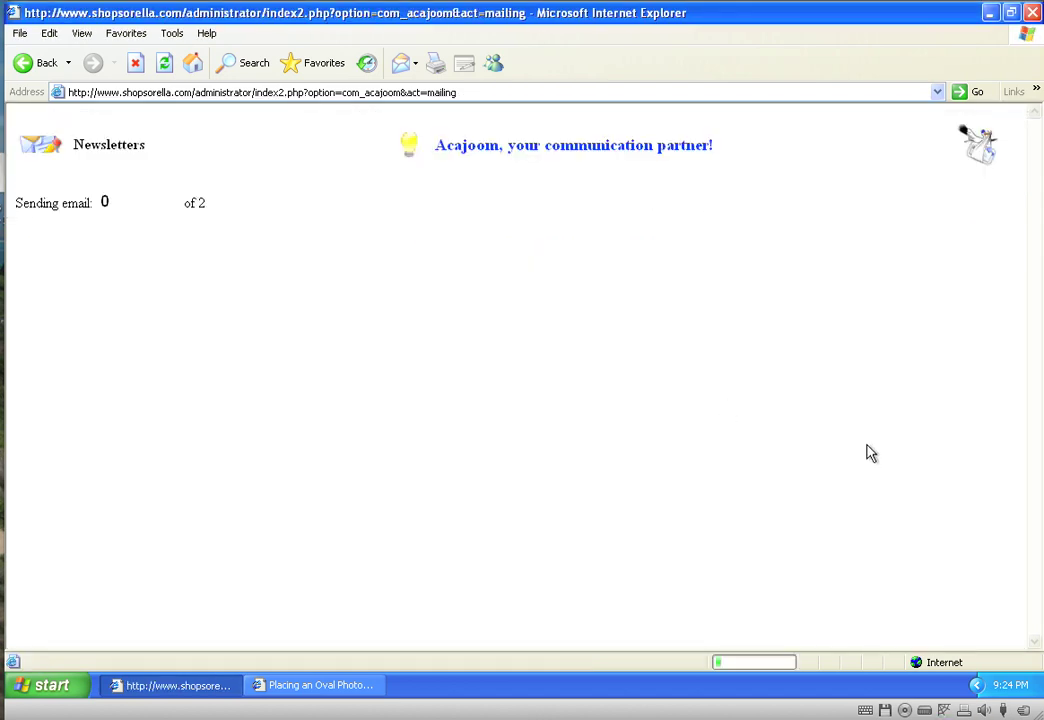